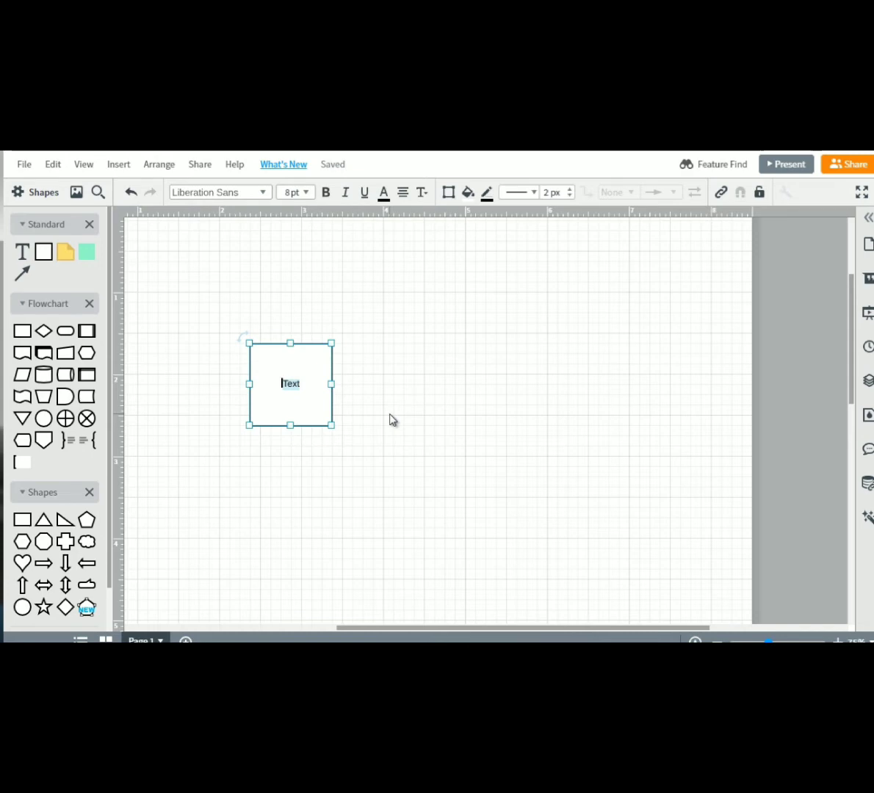
Label the selected box "Facebook Fan Page"
type("Facebook Fan")
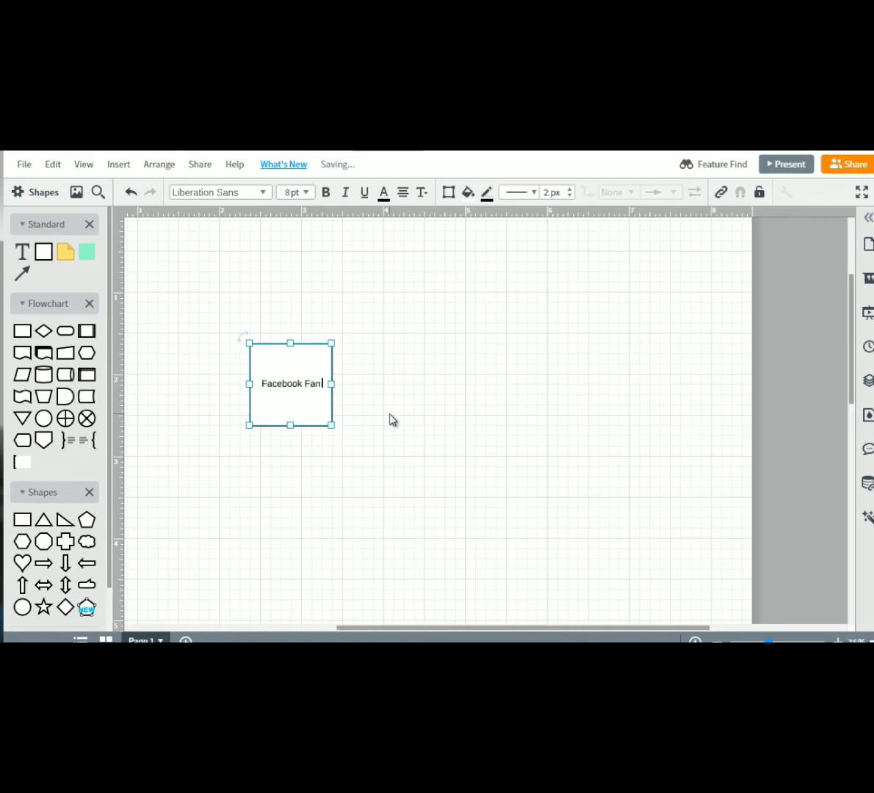
type(" Page")
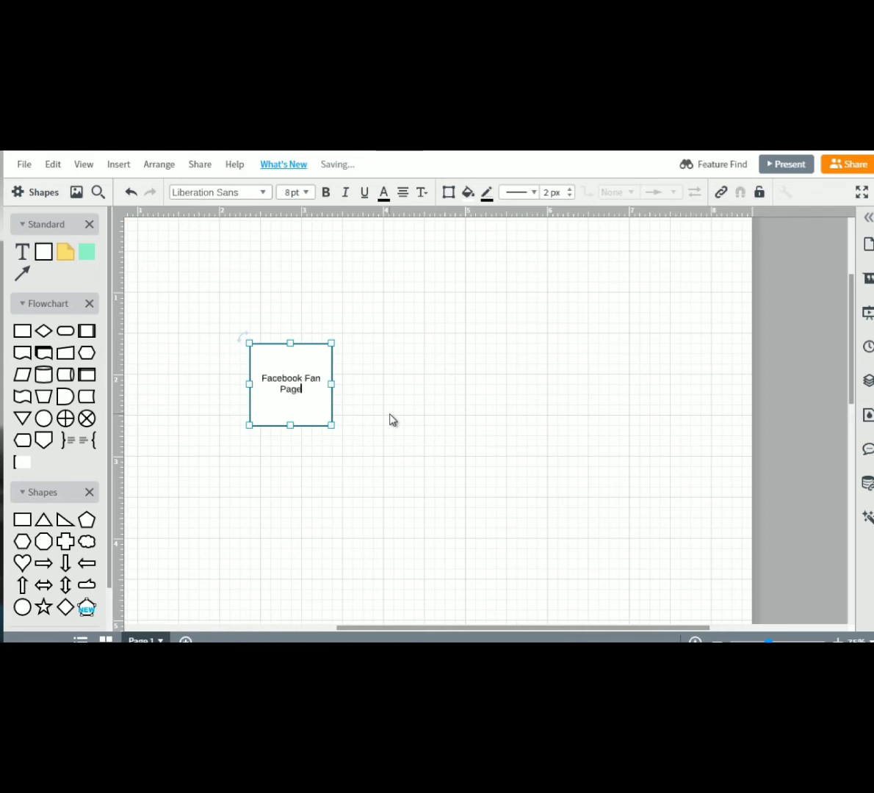
left_click(375, 406)
Duplicate the Facebook Fan Page box beside the original and relabel the copy "Youtube Channel"
left_click_drag(295, 380, 492, 372)
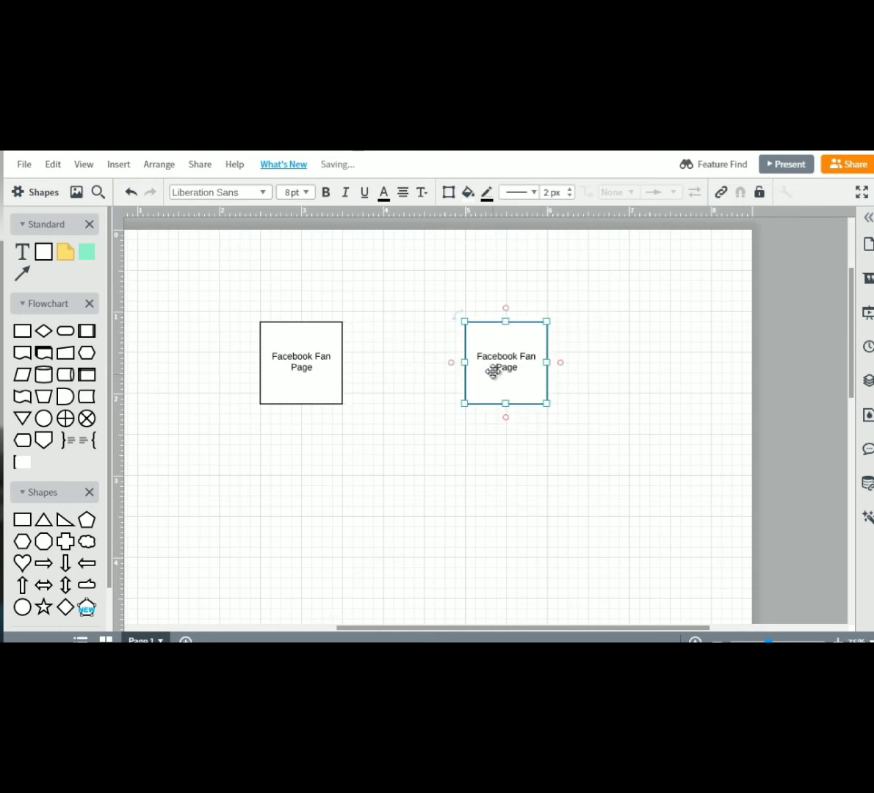
double_click(493, 363)
type("Youtube Channel")
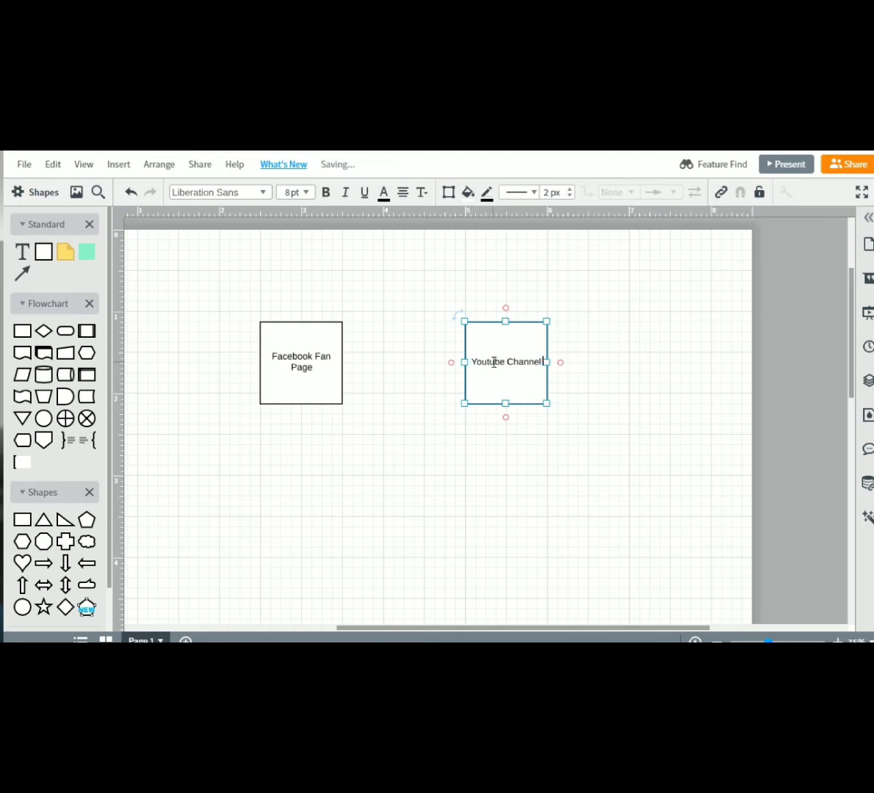
left_click(394, 466)
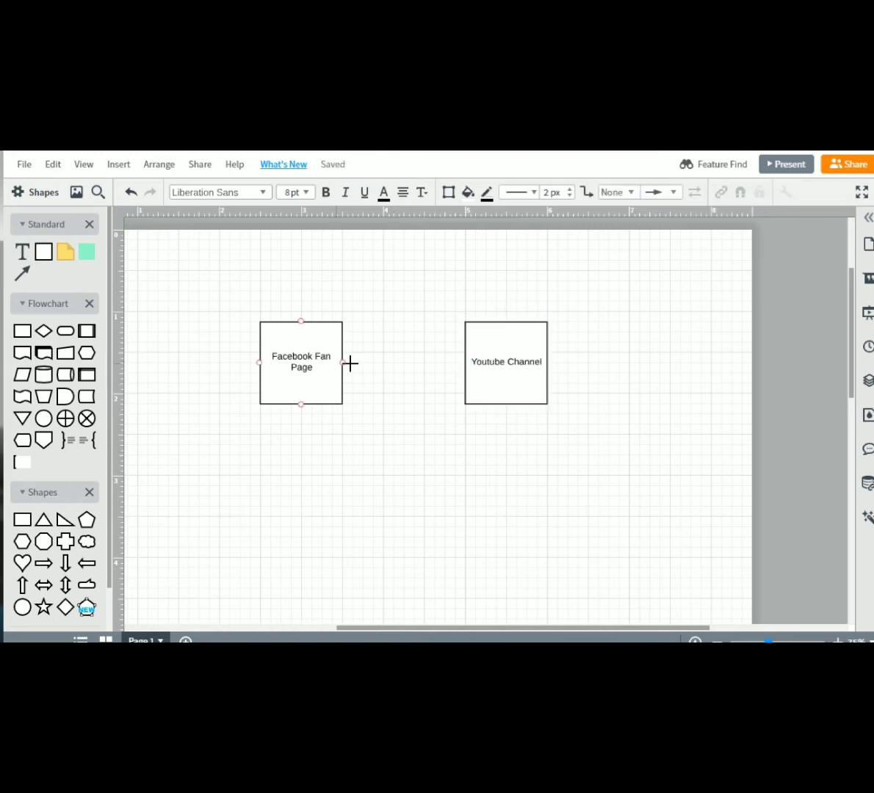
left_click_drag(343, 362, 471, 363)
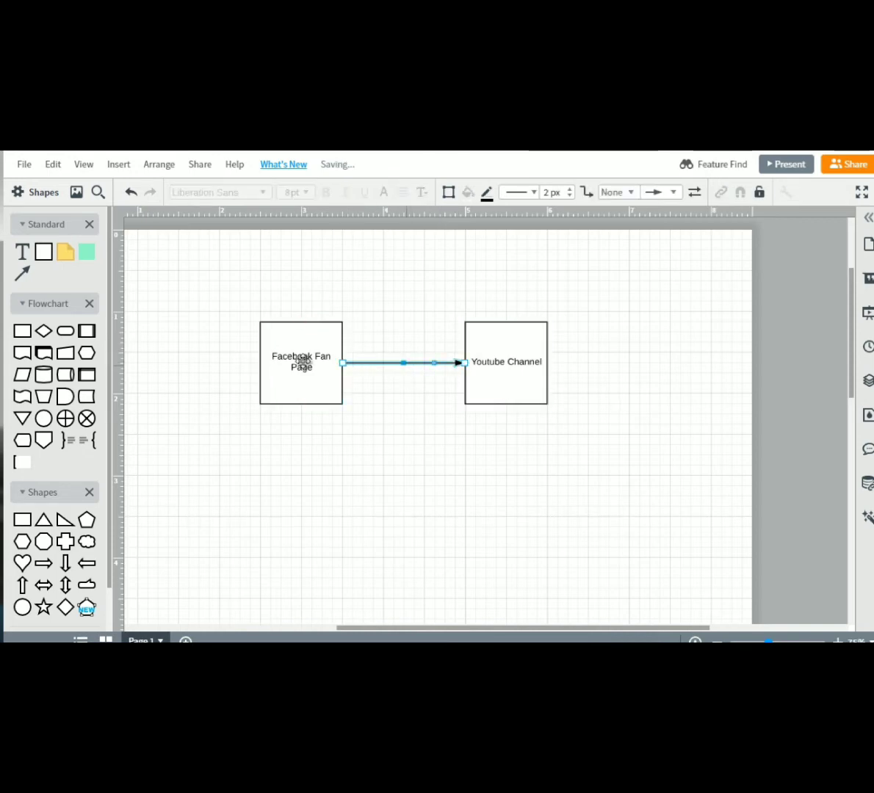
left_click(528, 343)
left_click(307, 387)
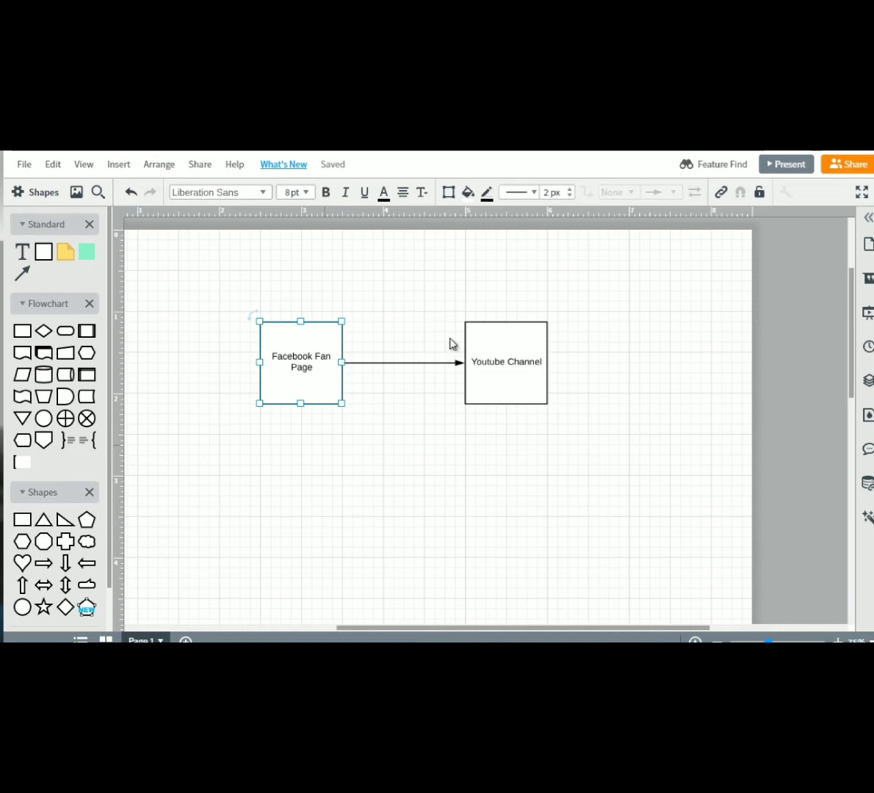
left_click(514, 353)
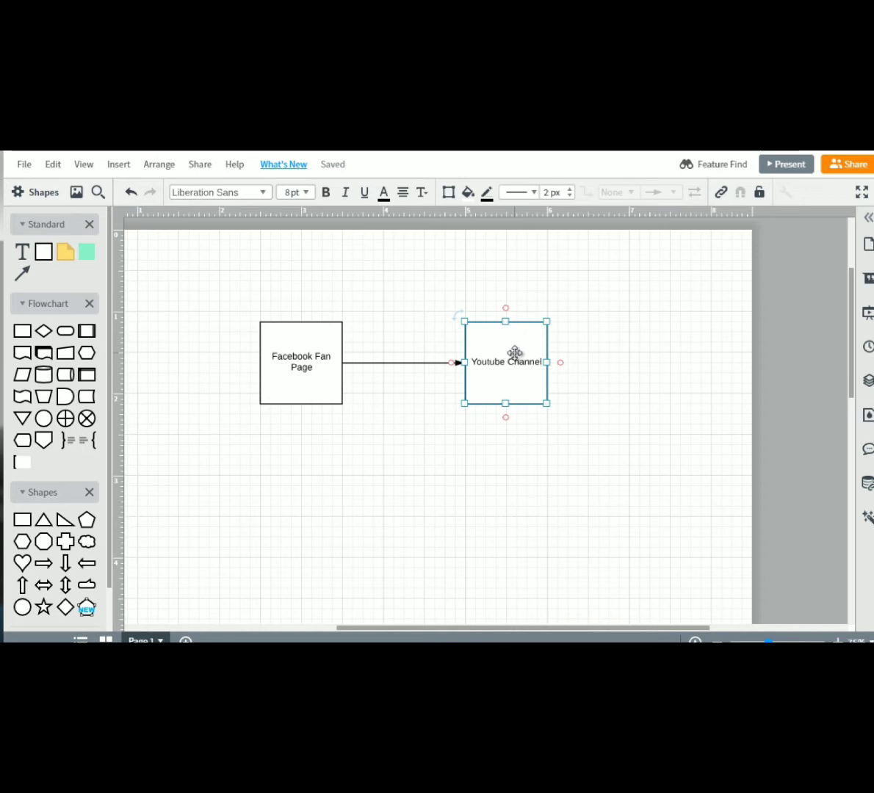
left_click(312, 394)
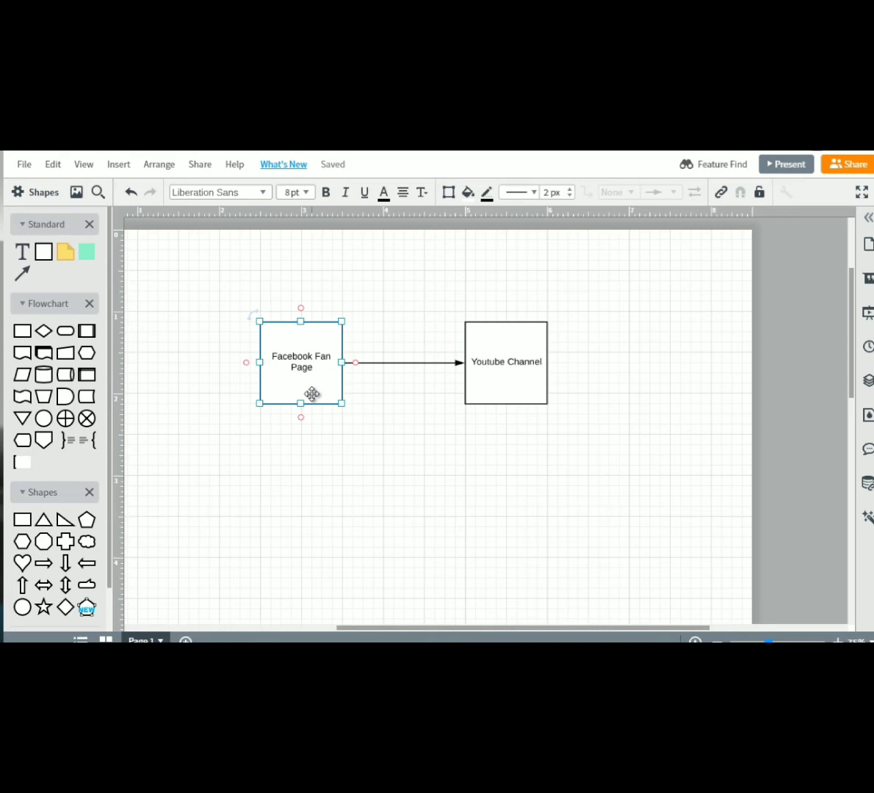
left_click(453, 364)
key("Delete")
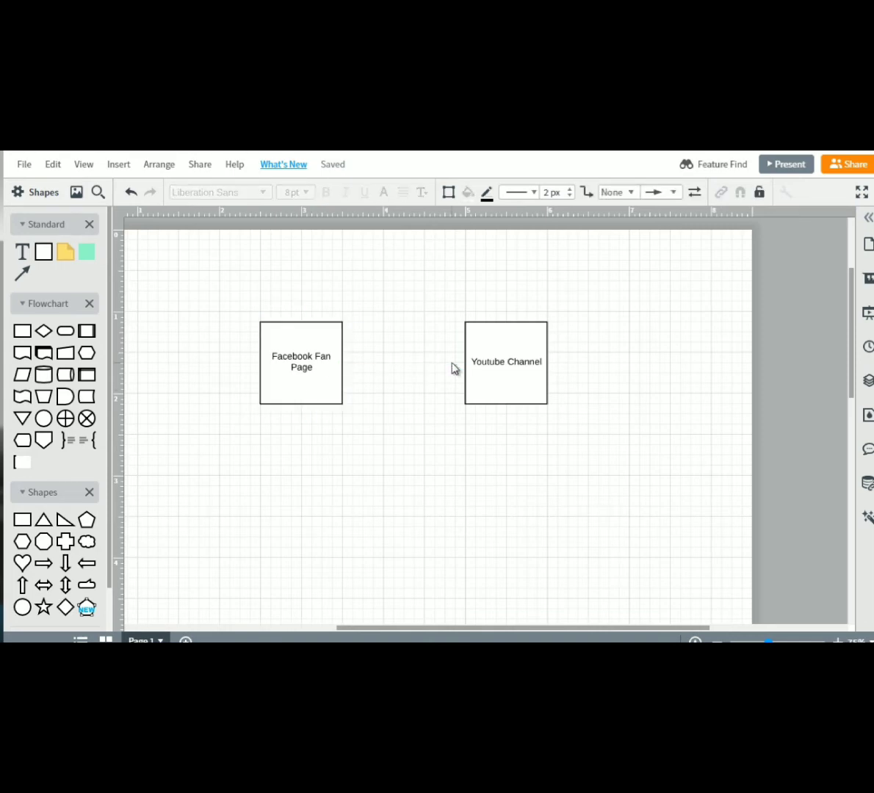
Draw an arrow from the Youtube Channel box to the Facebook Fan Page box
left_click(484, 355)
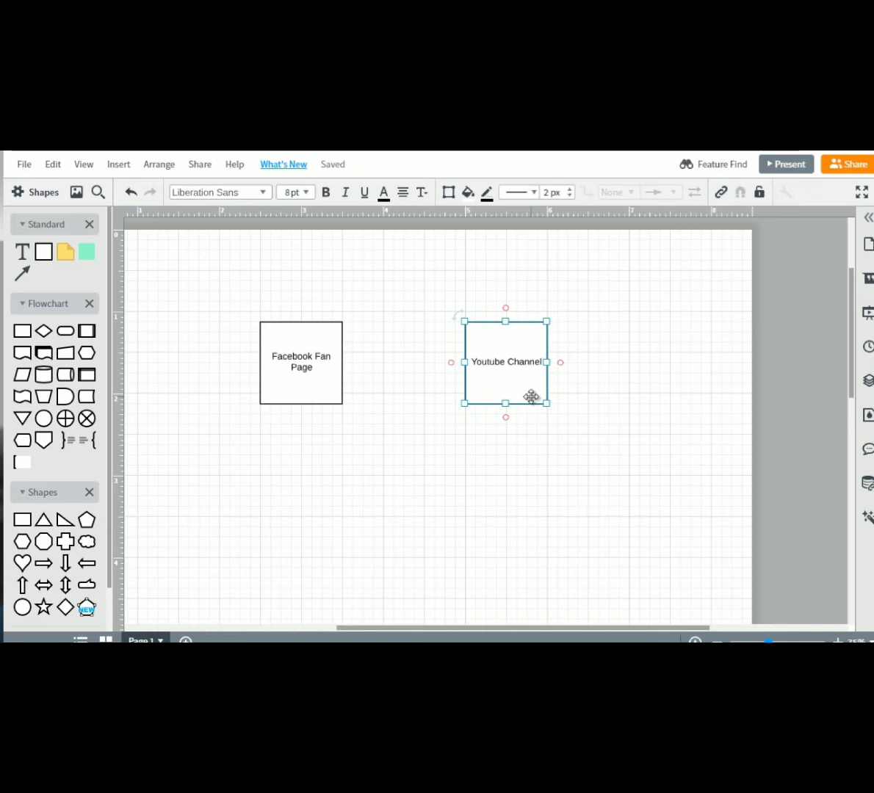
left_click(422, 363)
left_click_drag(462, 363, 339, 365)
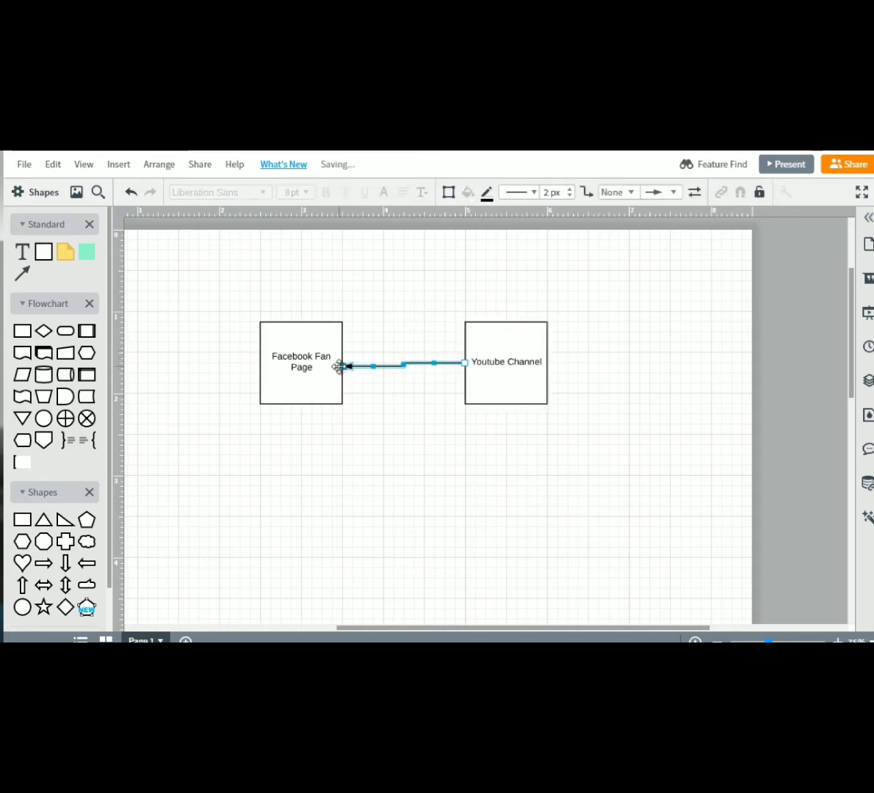
Duplicate the Facebook Fan Page box directly below the original and draw an arrow to the copy from the Youtube Channel box
left_click(292, 359)
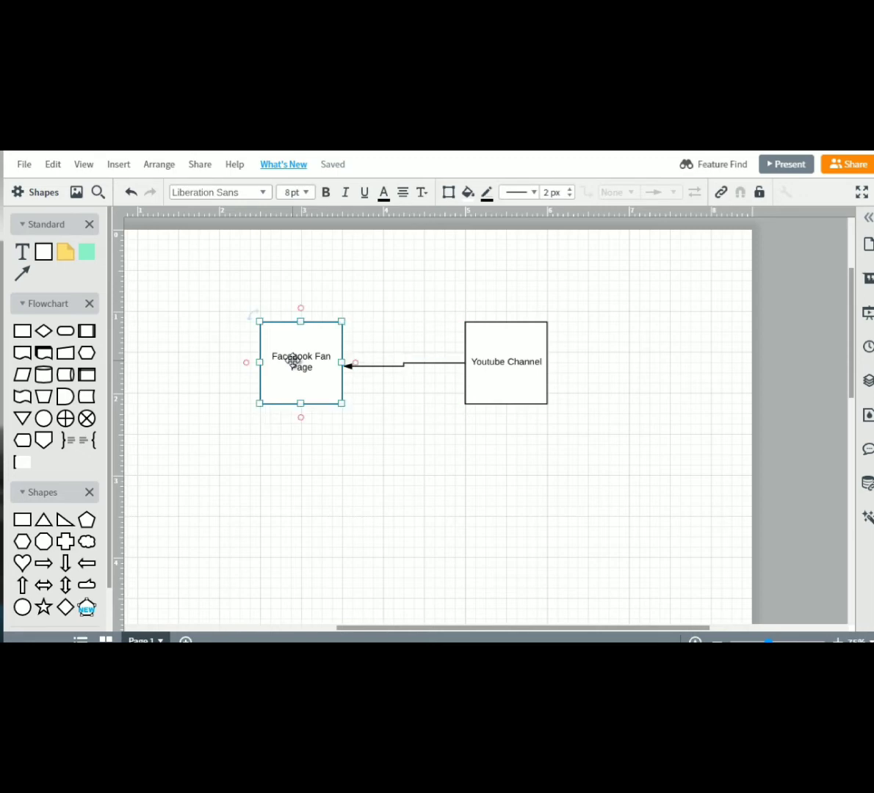
key("ctrl+d")
left_click_drag(294, 371, 285, 490)
left_click(469, 397)
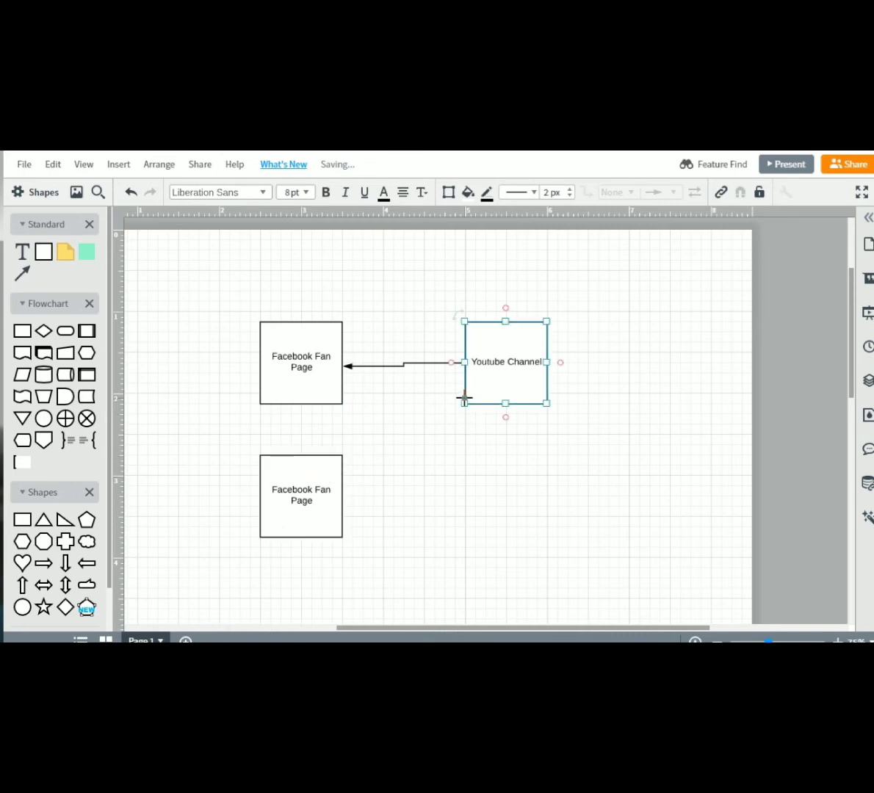
mouse_move(464, 397)
left_mouse_down()
mouse_move(335, 514)
mouse_move(340, 506)
left_mouse_up()
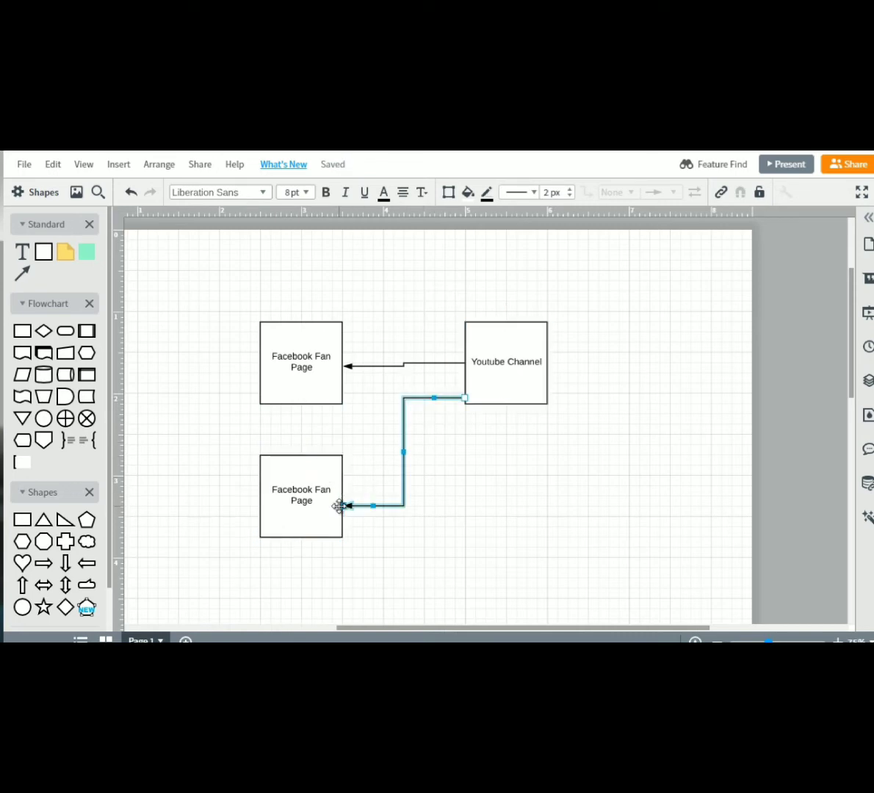
left_click(515, 442)
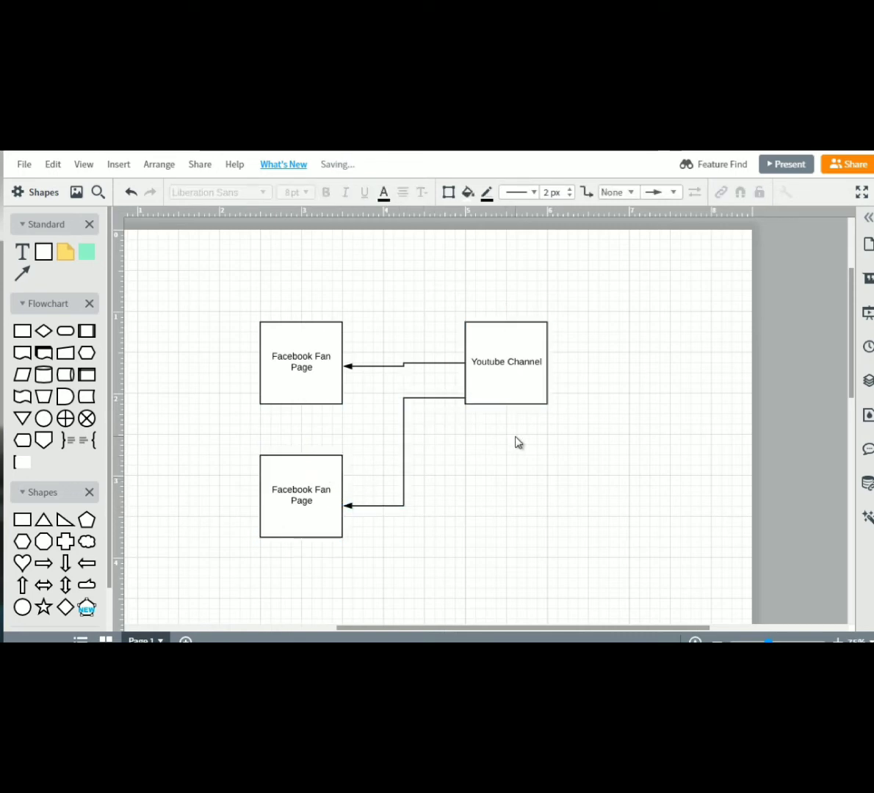
Relabel the lower Facebook Fan Page box "Twitter"
left_click(297, 487)
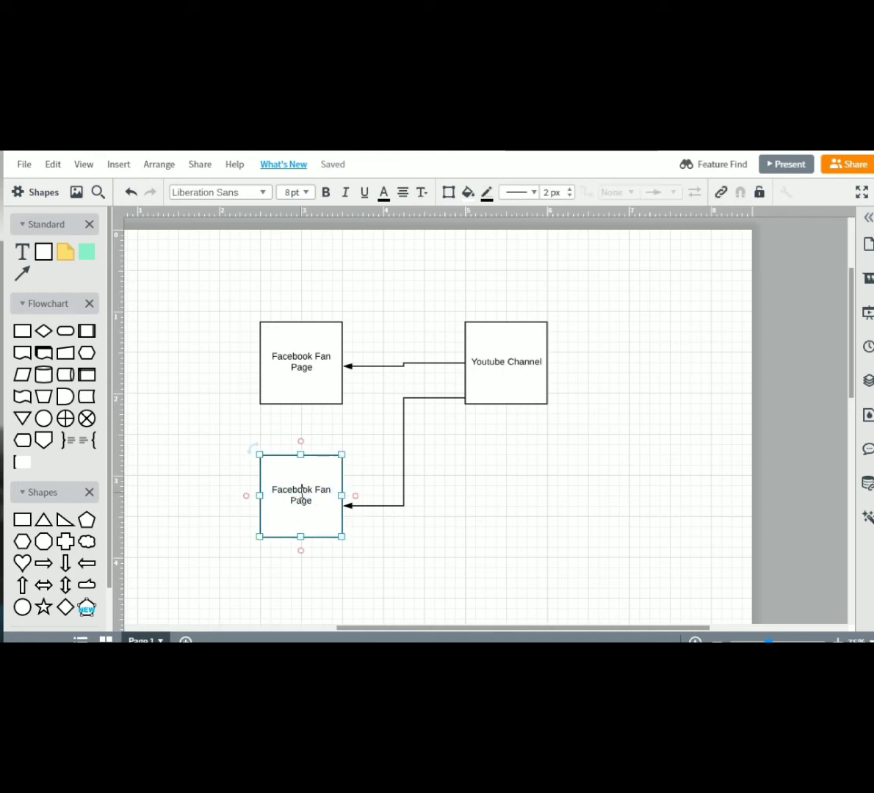
double_click(302, 490)
key("BackSpace")
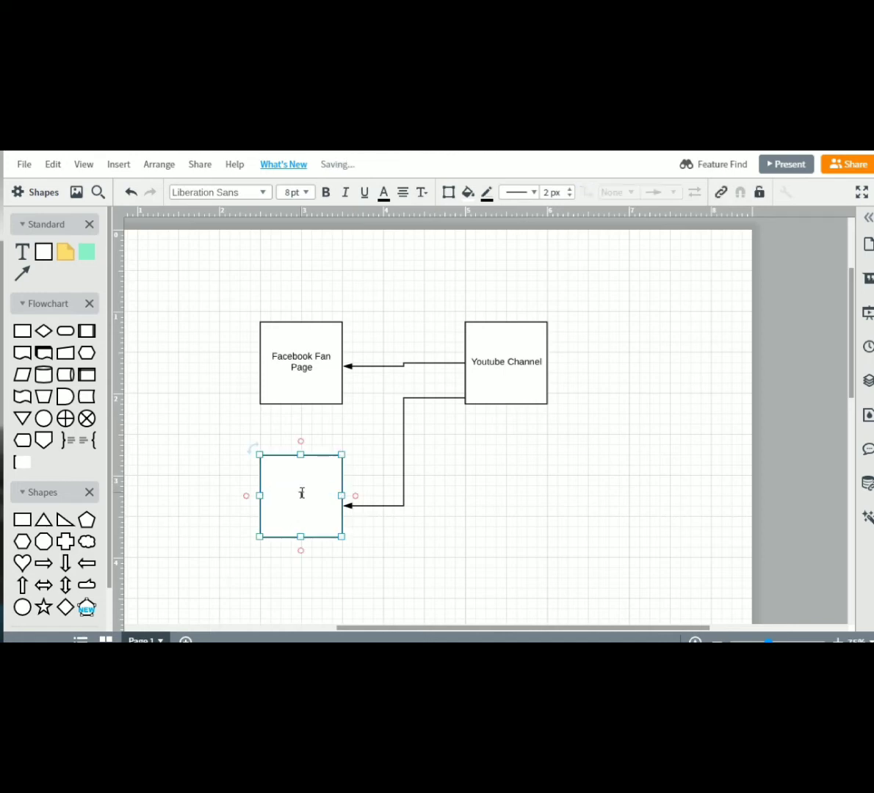
type("Twitter")
left_click(188, 408)
Duplicate the Twitter box below the Youtube Channel box and draw an arrow down to the copy from Youtube Channel
left_click(324, 486)
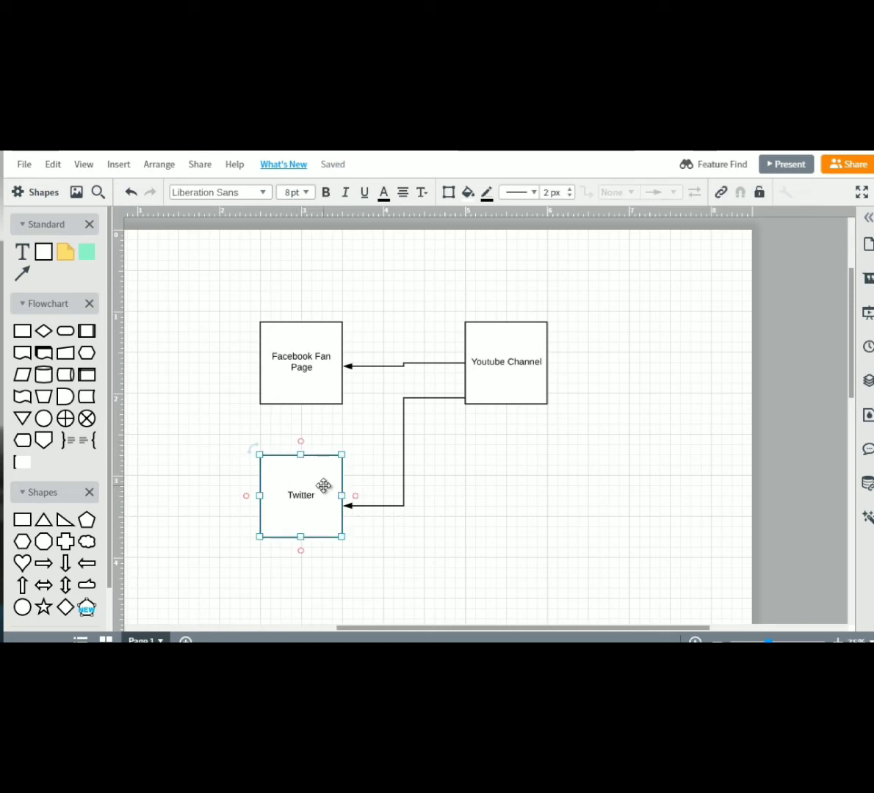
left_click_drag(324, 485, 514, 525)
left_click(461, 525)
left_click_drag(506, 404, 500, 530)
Relabel the Twitter copy below the Youtube Channel box "Wordpress"
left_click(500, 530)
double_click(500, 530)
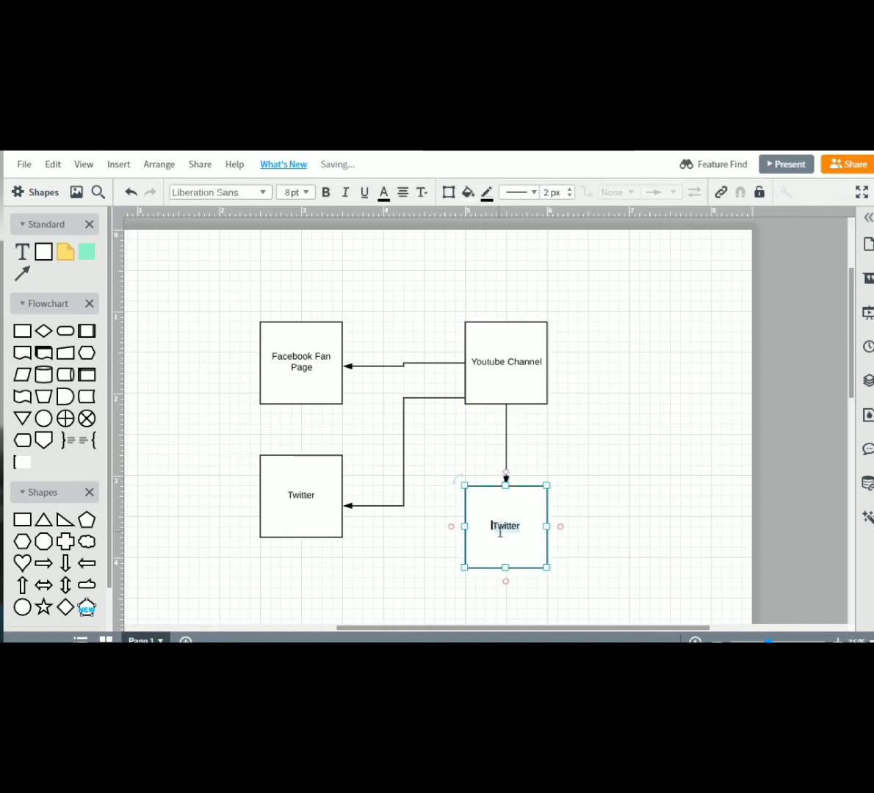
type("wordpress")
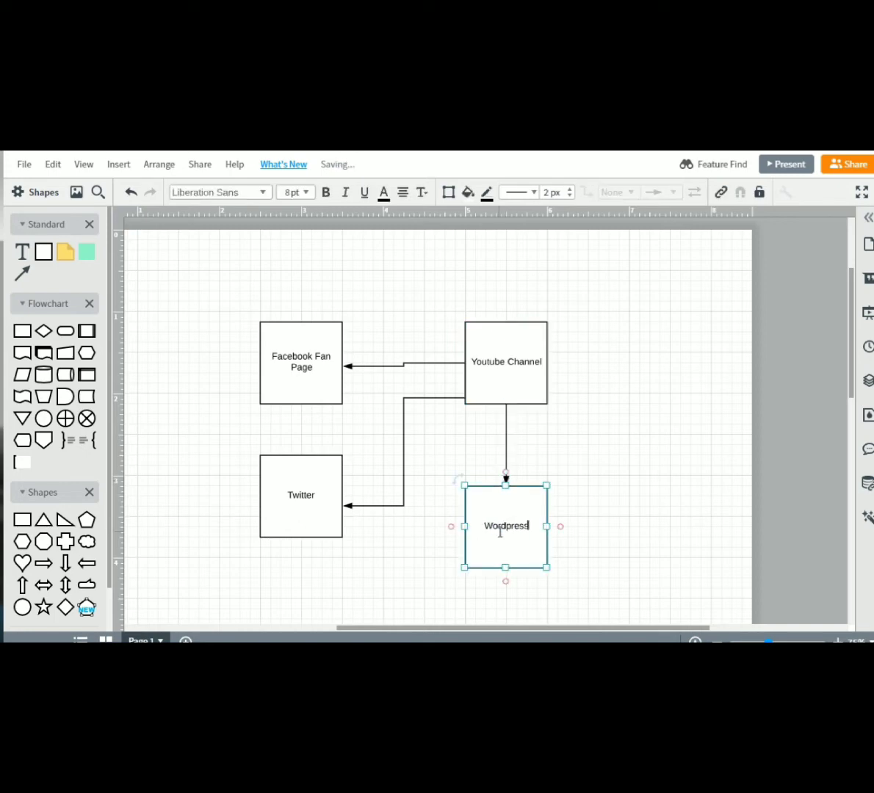
left_click(636, 439)
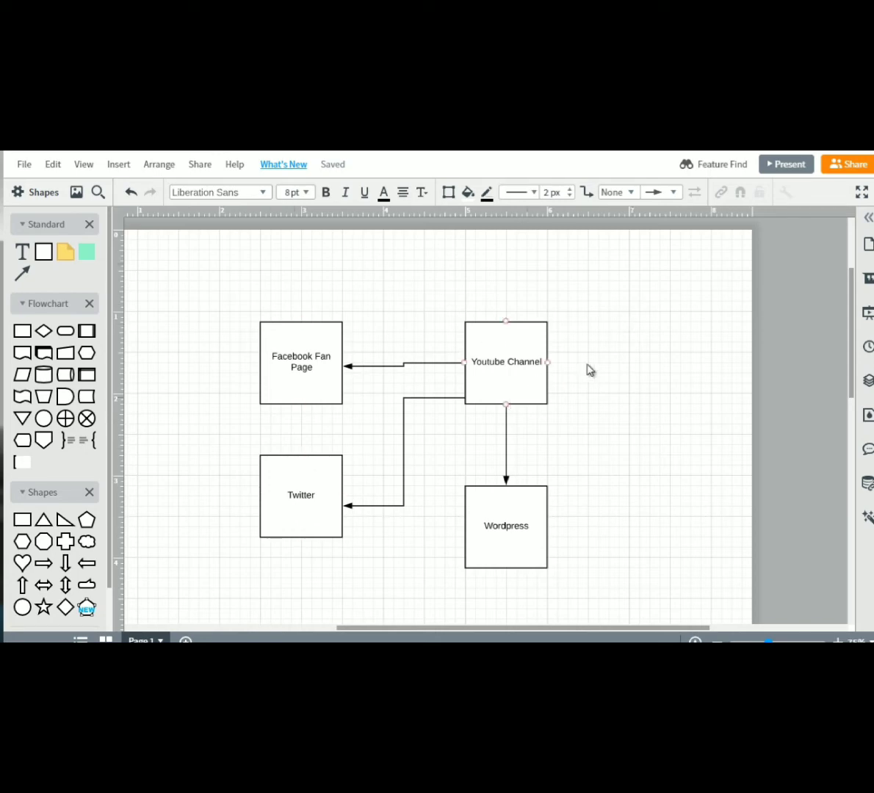
left_click(531, 354)
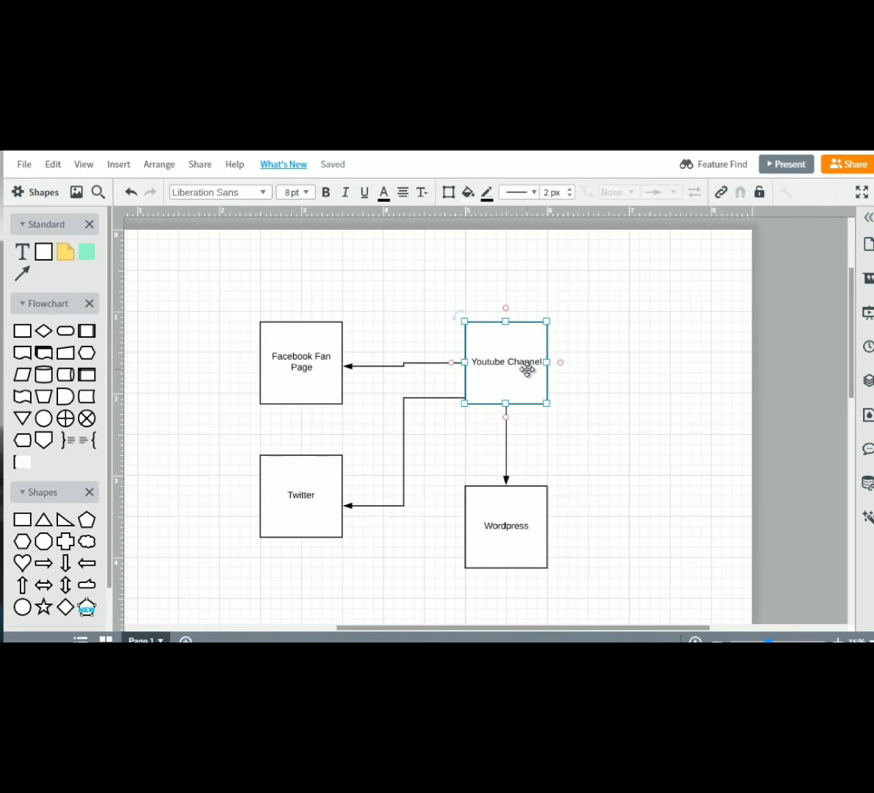
left_click(286, 358)
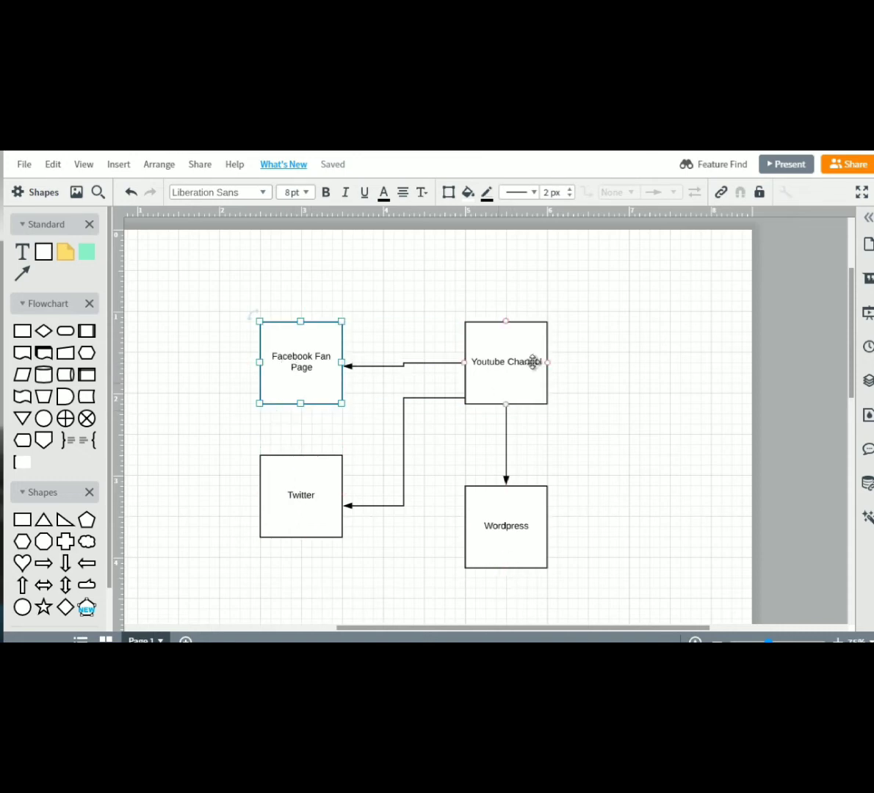
left_click(602, 340)
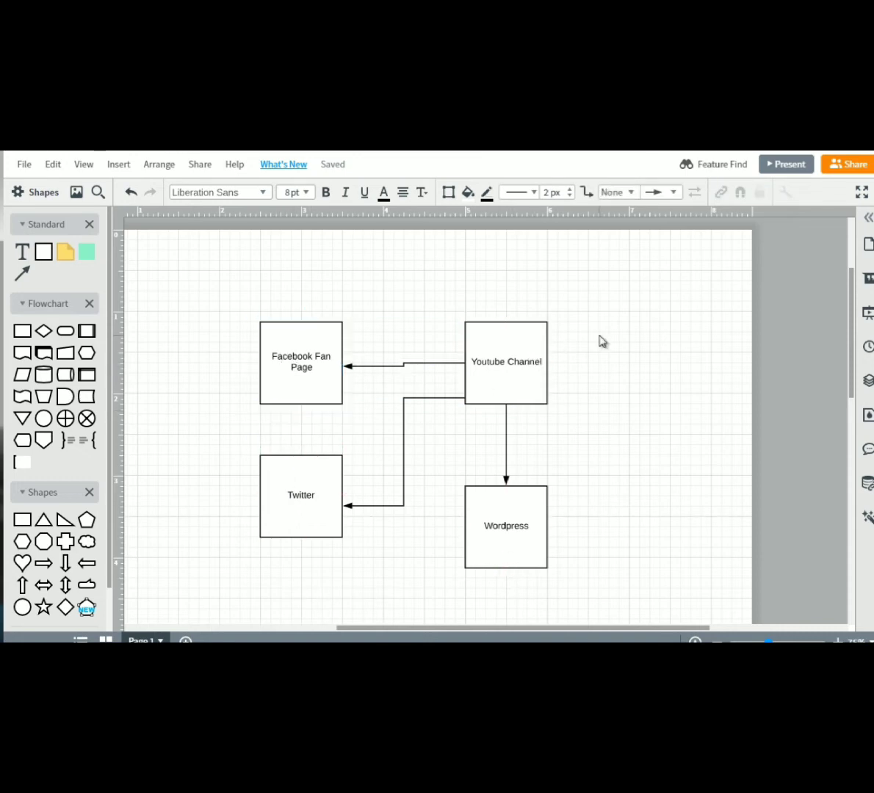
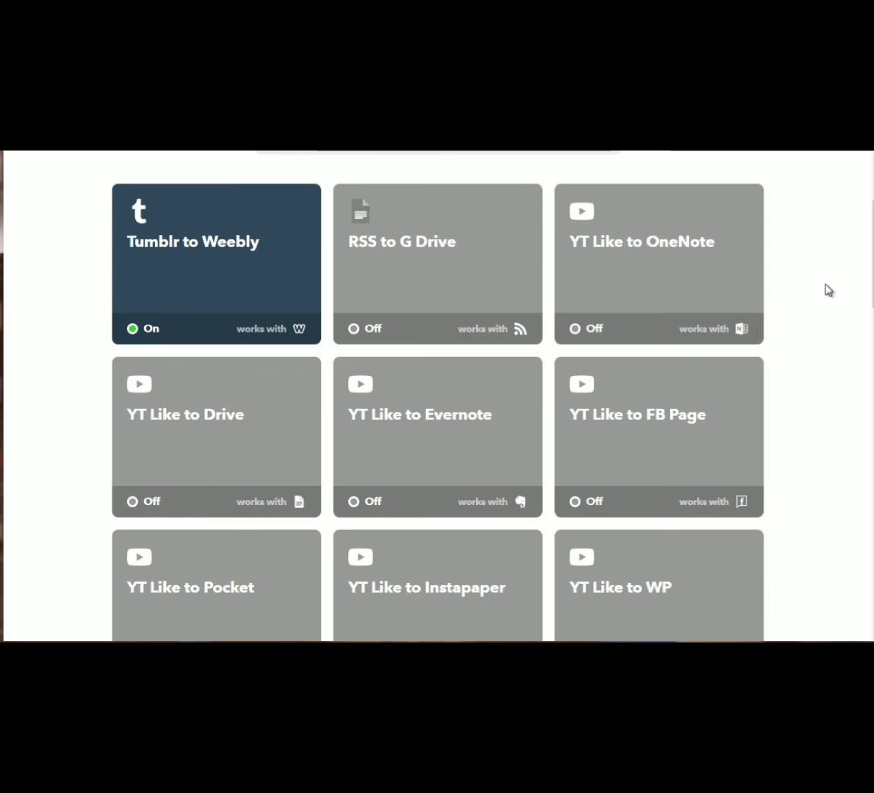
In IFTTT, open the configuration of the "YT Like to Blogger" applet
scroll(826, 291, "down", 5)
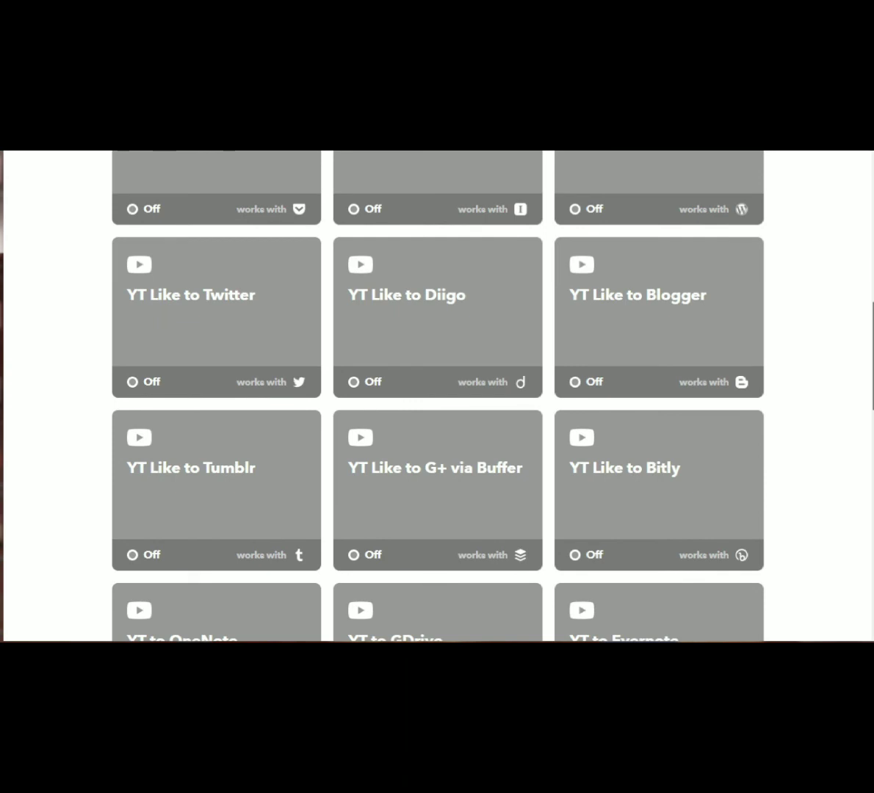
left_click(662, 301)
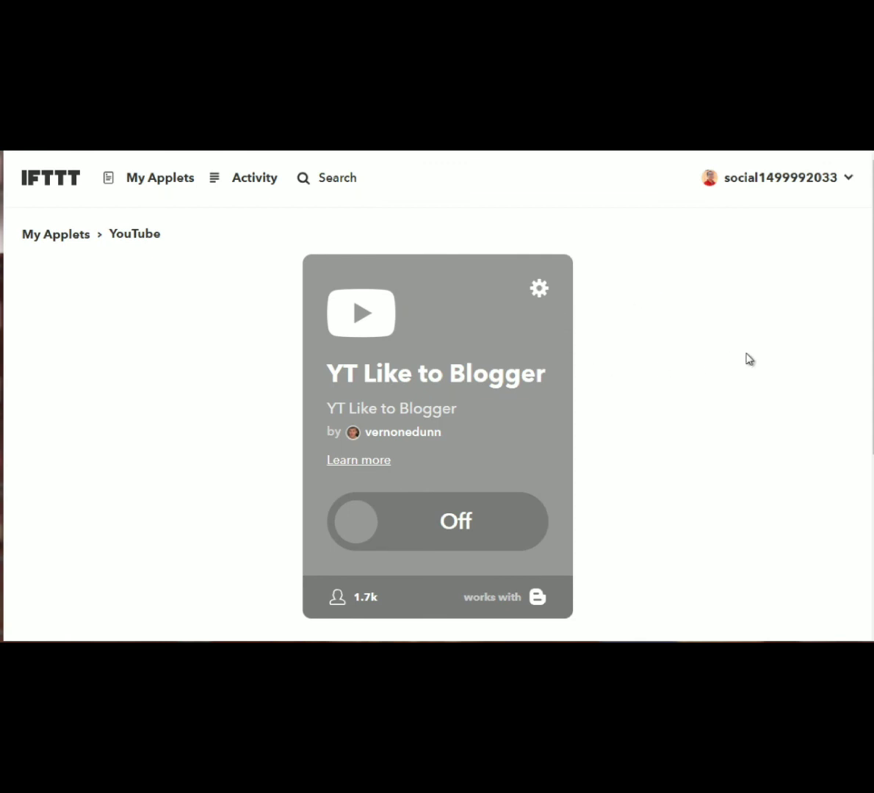
scroll(858, 351, "down", 1)
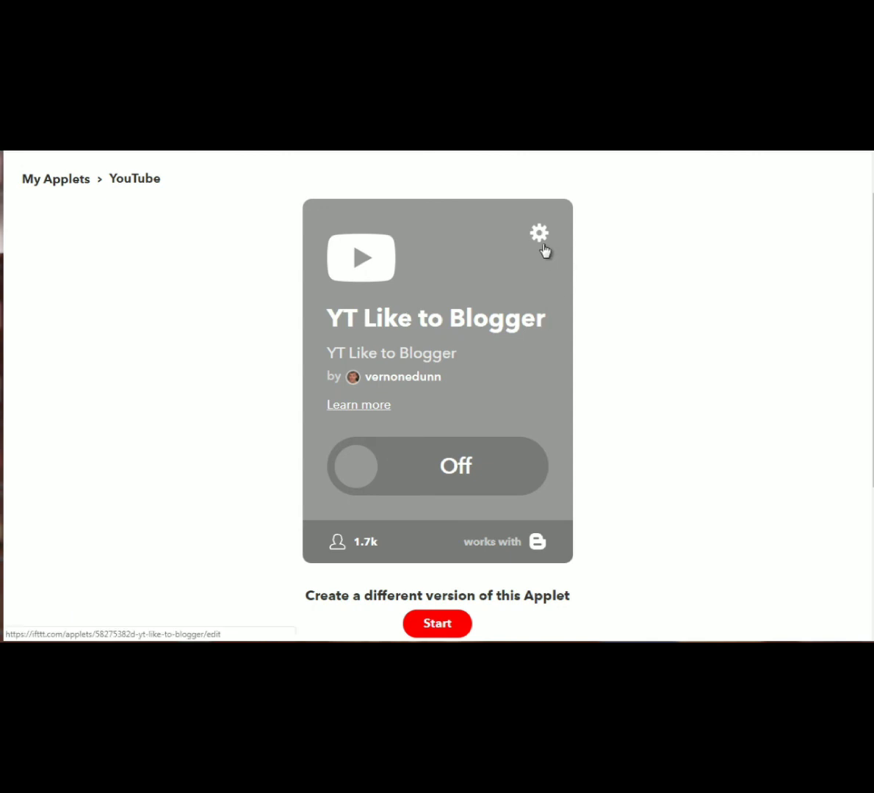
left_click(539, 236)
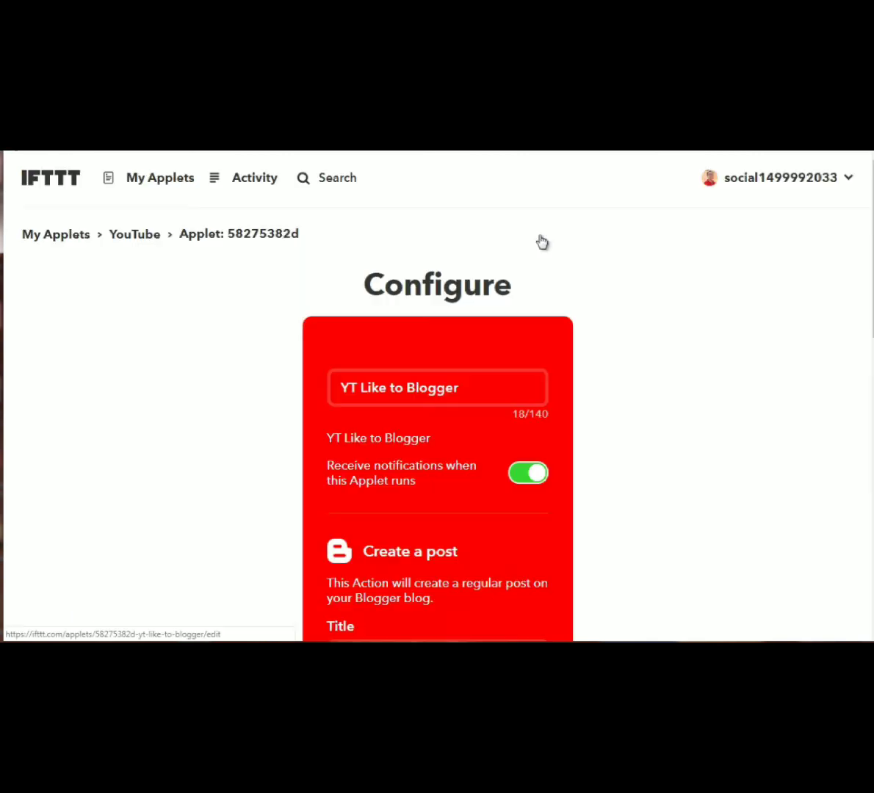
Review the YT Like to Blogger applet's notification setting and the title and body of its Create a post action
scroll(802, 289, "down", 2)
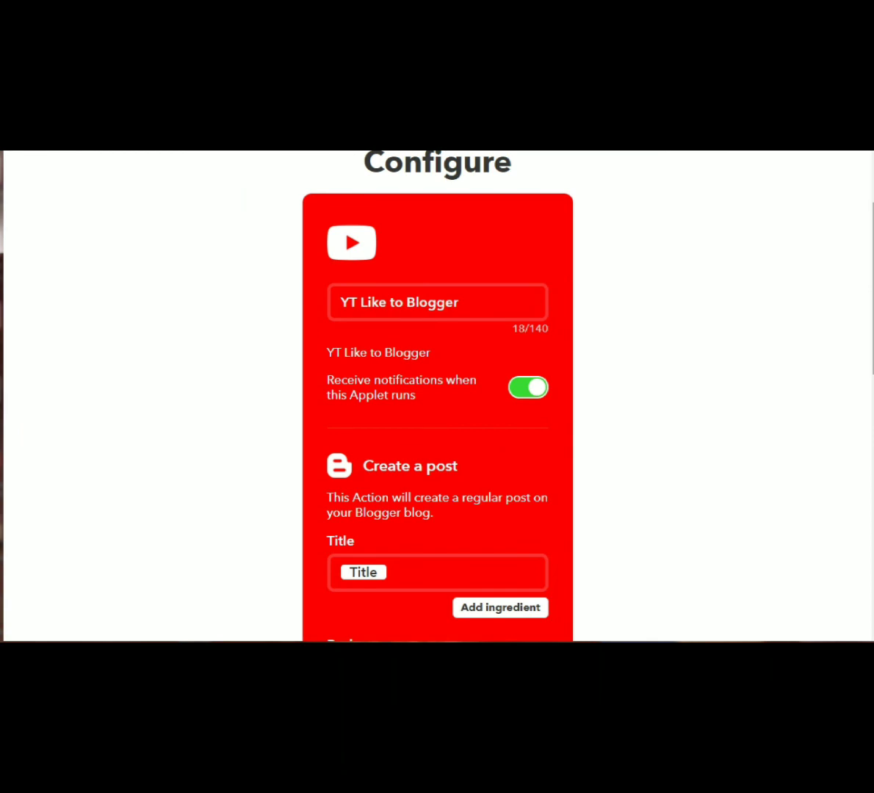
scroll(853, 296, "down", 1)
scroll(360, 344, "down", 3)
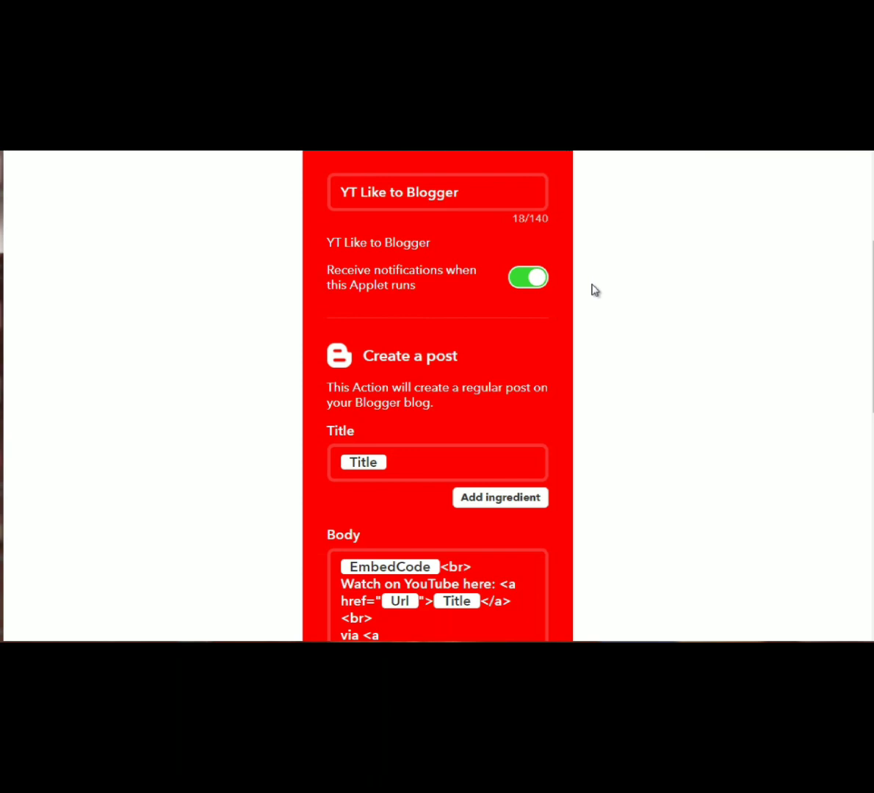
scroll(593, 288, "up", 2)
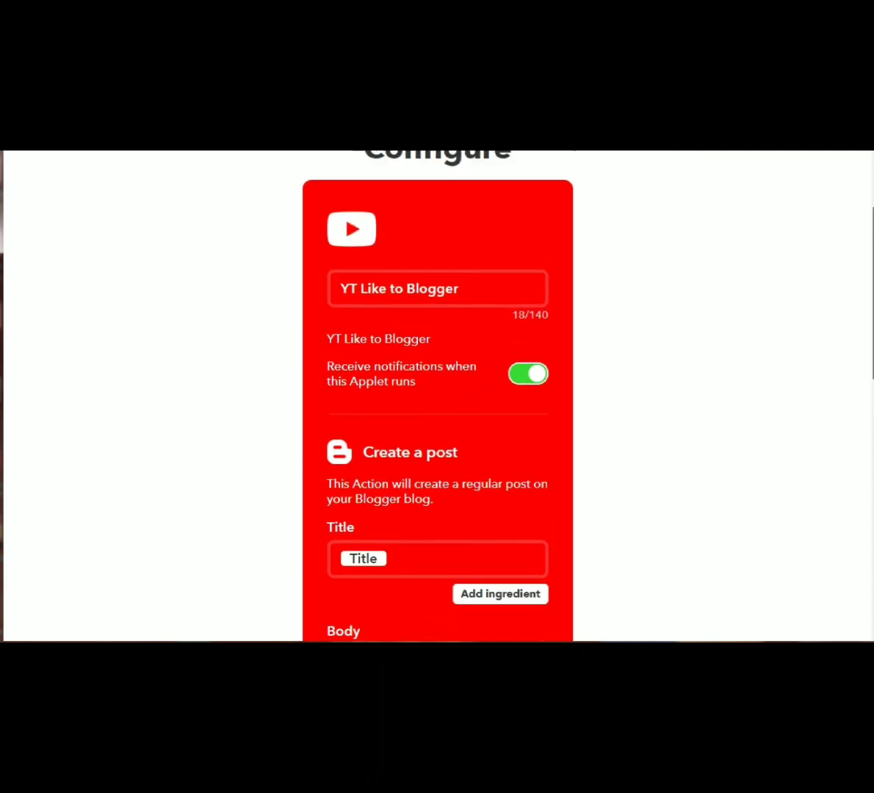
scroll(593, 289, "up", 2)
scroll(593, 289, "down", 1)
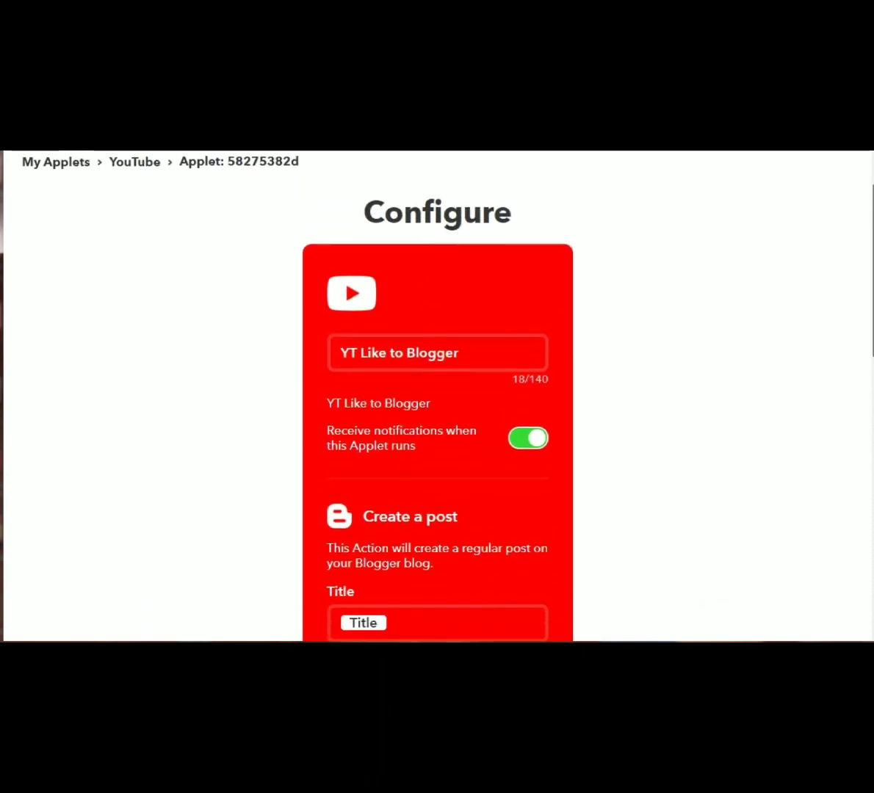
scroll(610, 327, "down", 1)
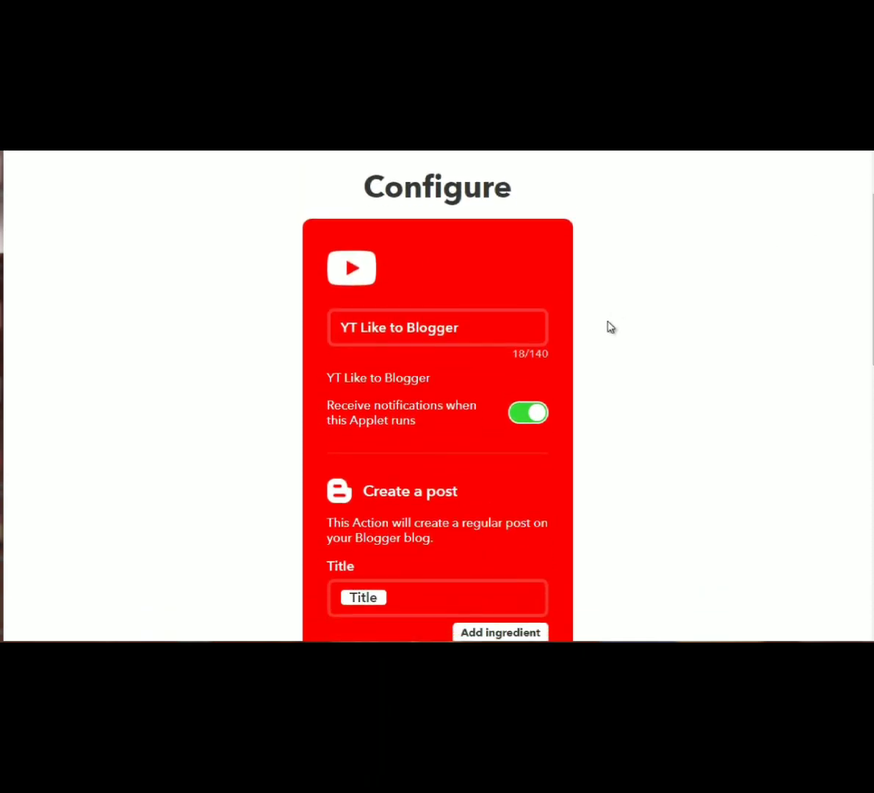